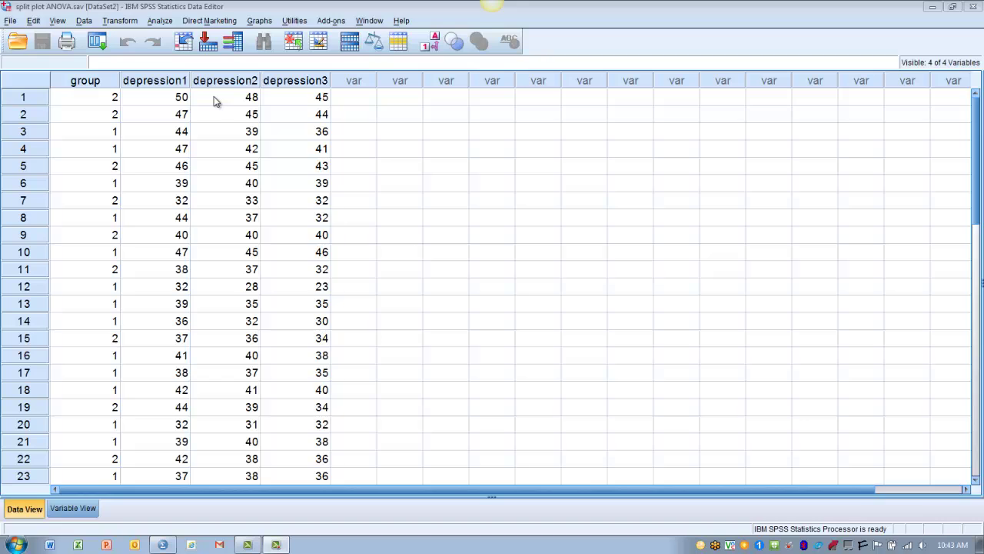
Start a General Linear Model repeated measures analysis and define a within-subject factor named time with 3 levels
{"action": "left_click", "coordinate": [160, 21]}
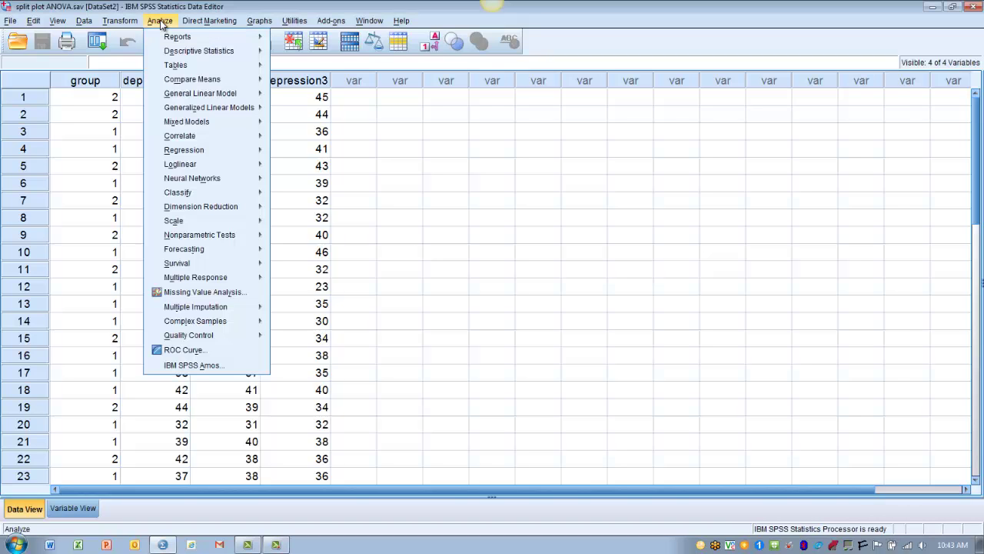
{"action": "mouse_move", "coordinate": [171, 95]}
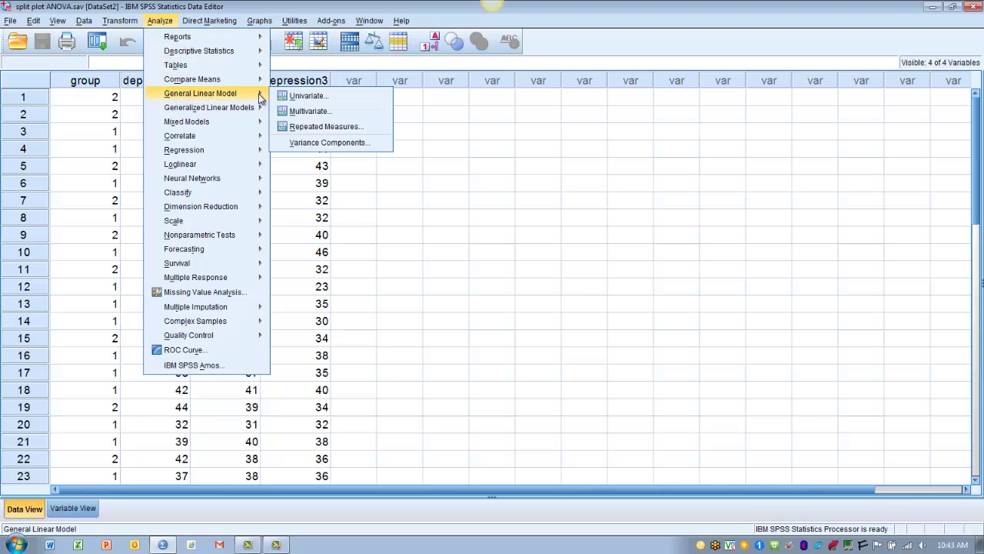
{"action": "left_click", "coordinate": [294, 129]}
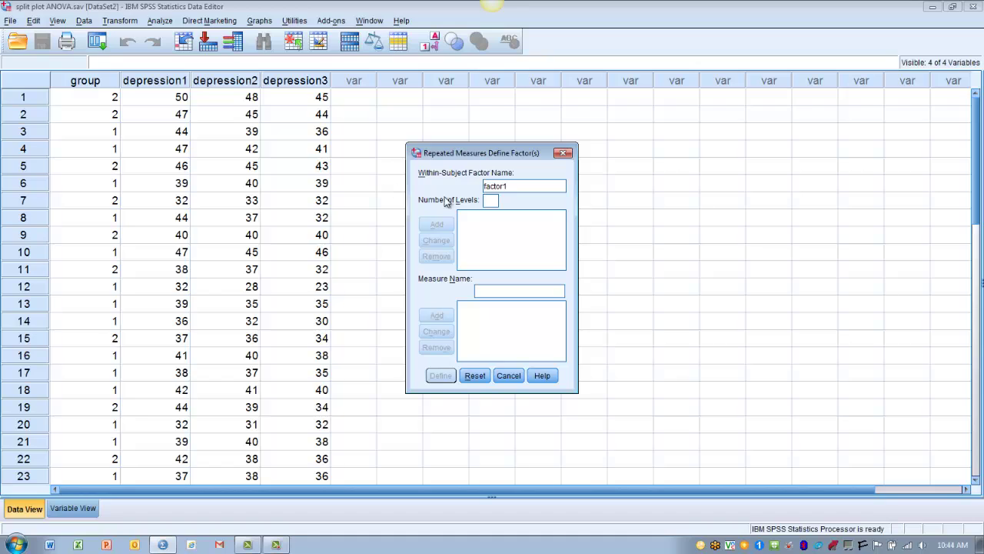
{"action": "left_click_drag", "start_coordinate": [510, 185], "coordinate": [482, 189]}
{"action": "type", "text": "time"}
{"action": "left_click", "coordinate": [491, 201]}
{"action": "type", "text": "3"}
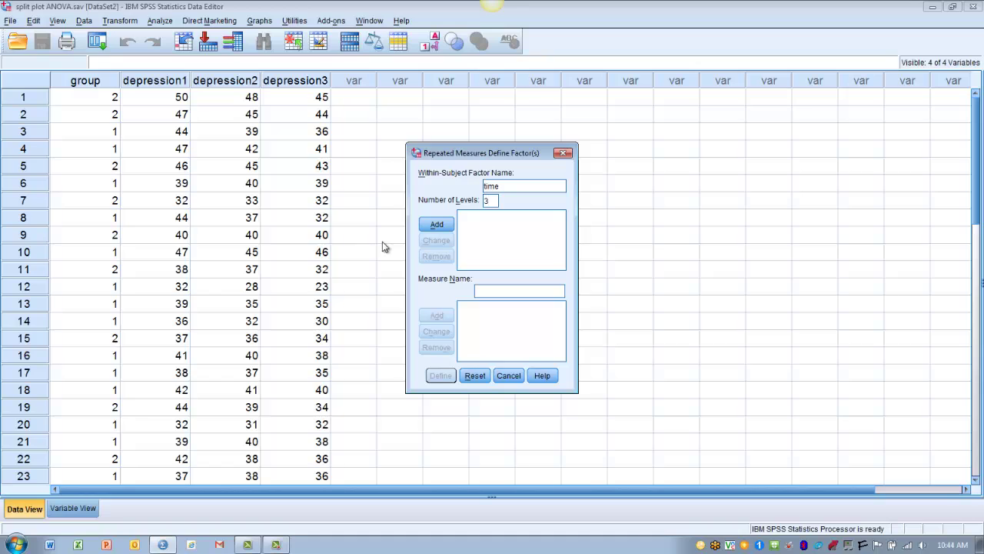
{"action": "left_click", "coordinate": [431, 224]}
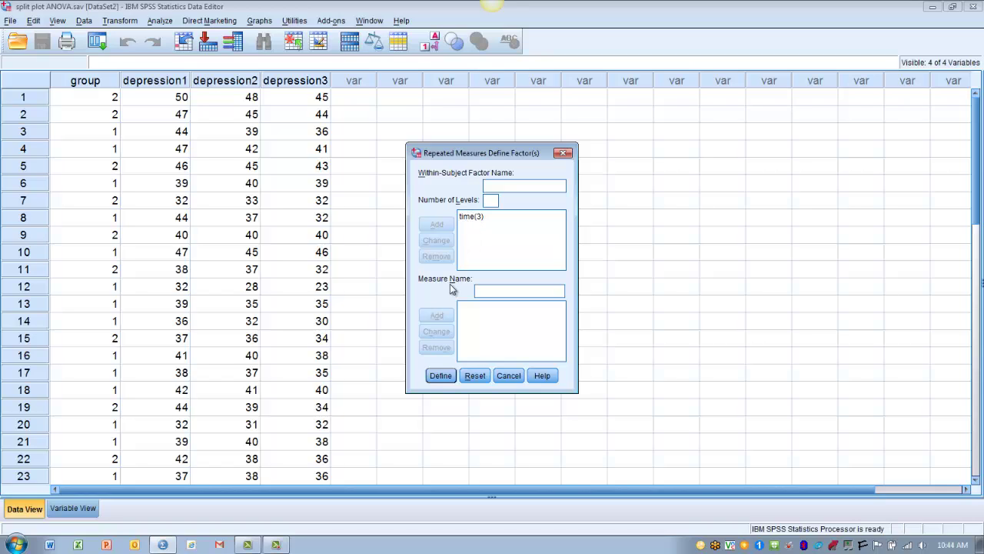
{"action": "left_click", "coordinate": [437, 377]}
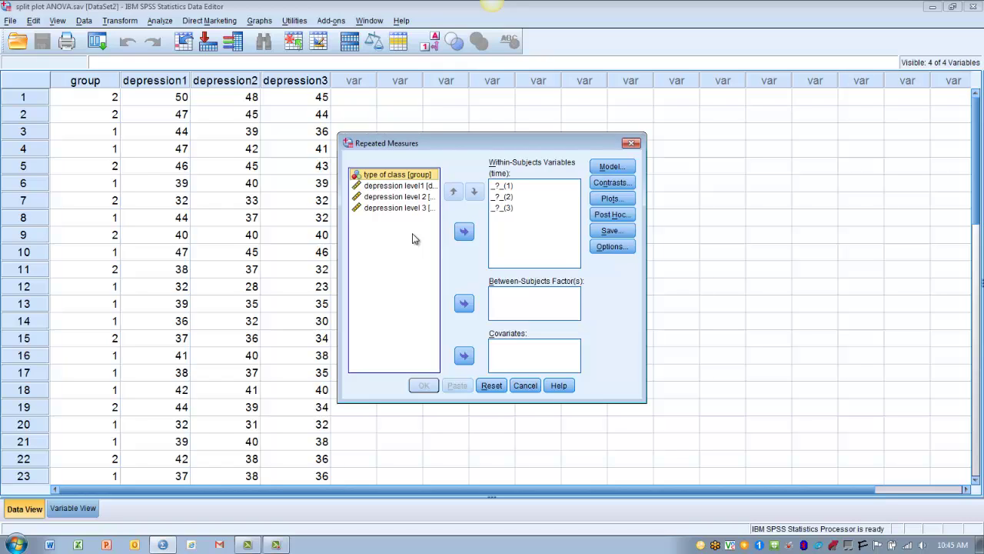
Assign depression1, depression2 and depression3 to time levels 1 to 3, and set type of class [group] as the between-subjects factor
{"action": "left_click", "coordinate": [420, 186]}
{"action": "left_click", "coordinate": [464, 231]}
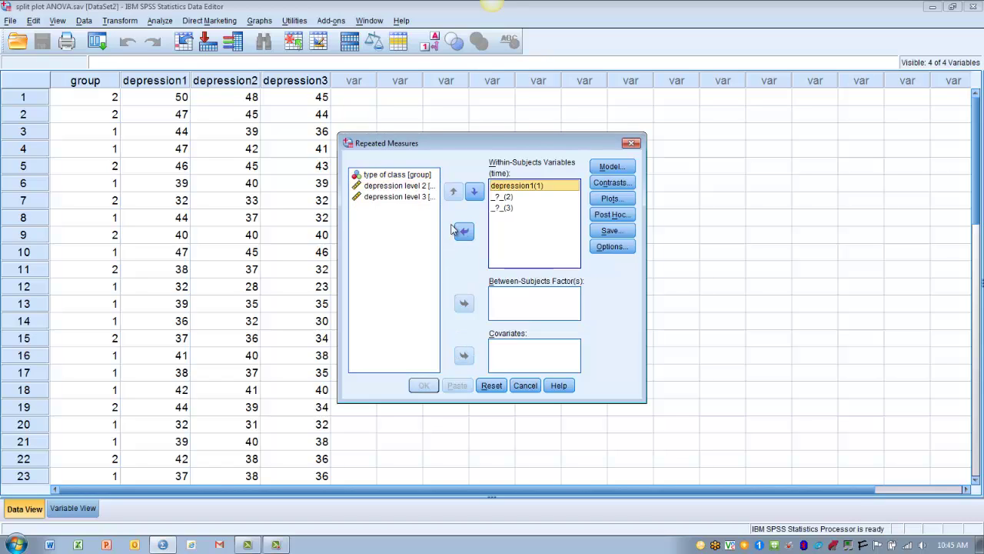
{"action": "left_click", "coordinate": [421, 186]}
{"action": "double_click", "coordinate": [419, 186]}
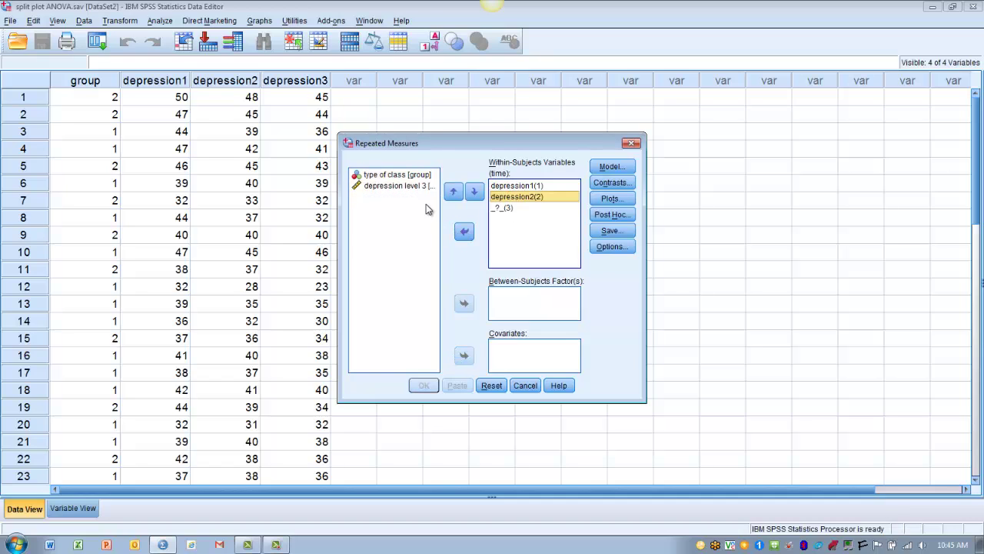
{"action": "left_click", "coordinate": [414, 186]}
{"action": "left_click", "coordinate": [465, 231]}
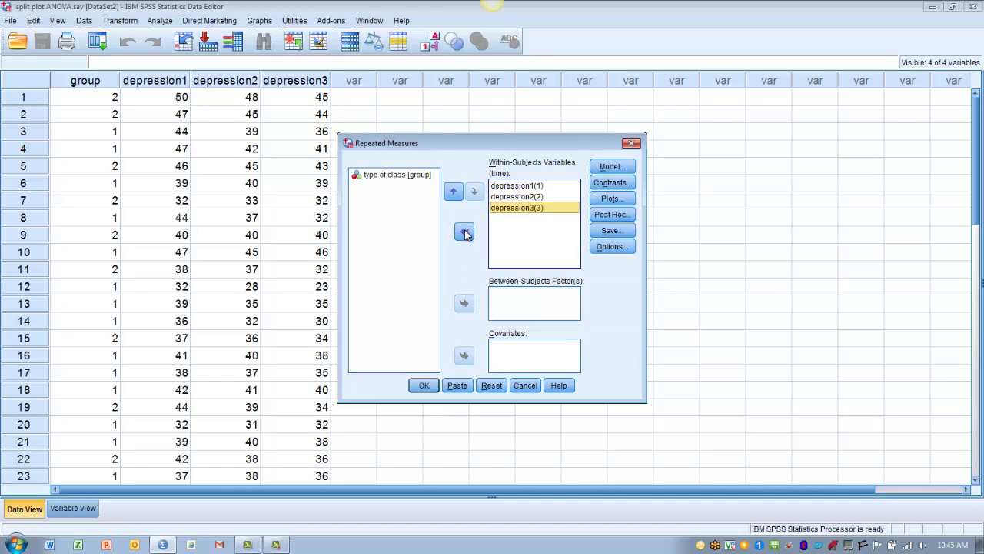
{"action": "left_click", "coordinate": [390, 176]}
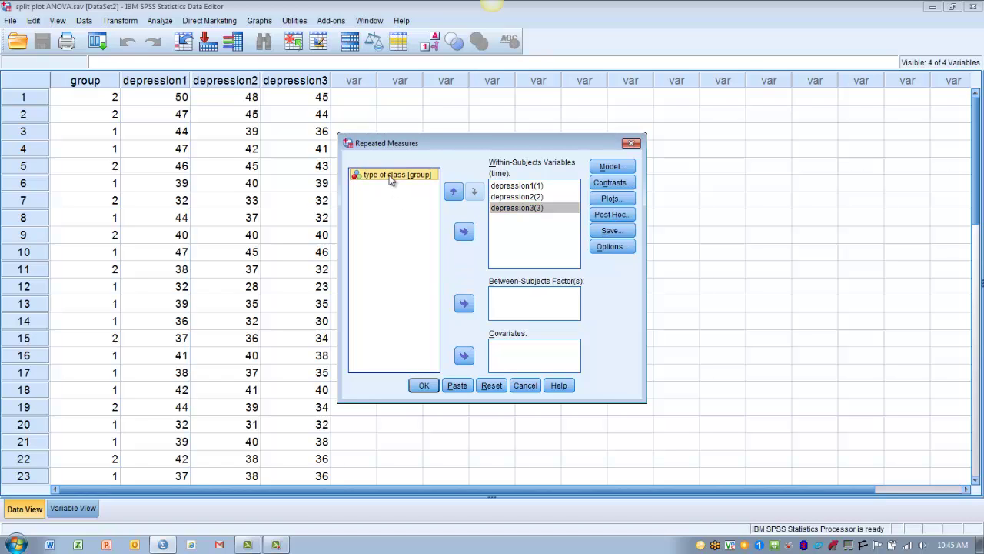
{"action": "left_click", "coordinate": [463, 303]}
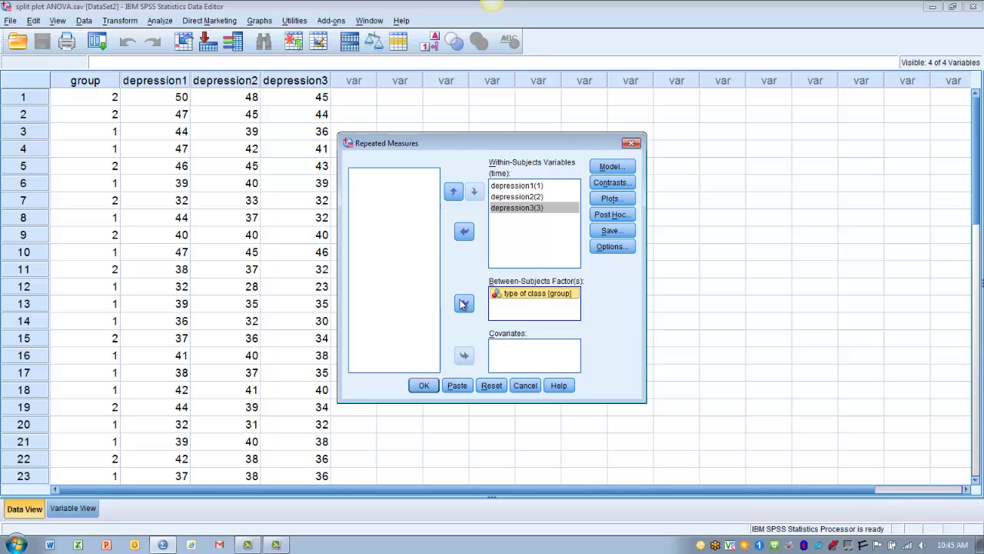
Turn on descriptive statistics, estimates of effect size and homogeneity tests in the analysis options
{"action": "left_click", "coordinate": [598, 248]}
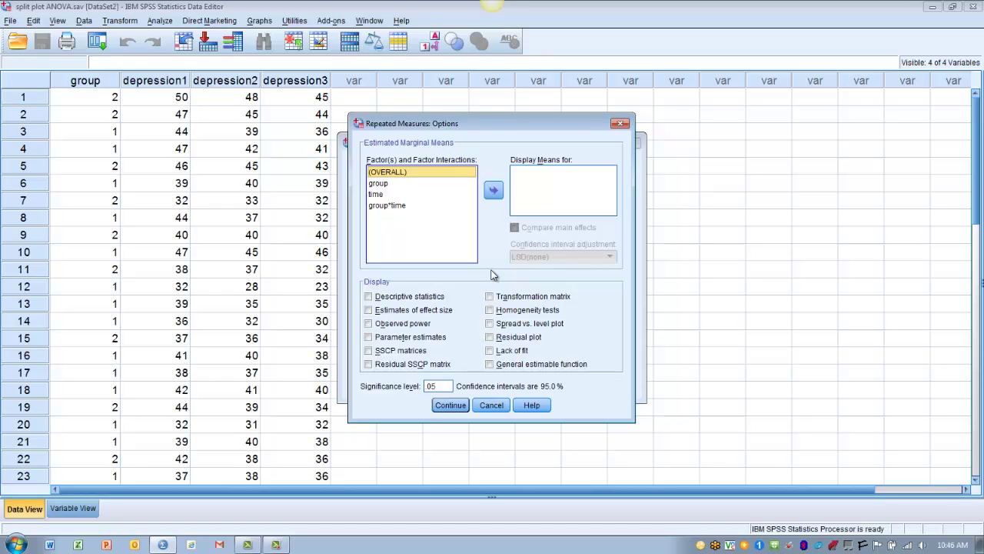
{"action": "left_click", "coordinate": [369, 297]}
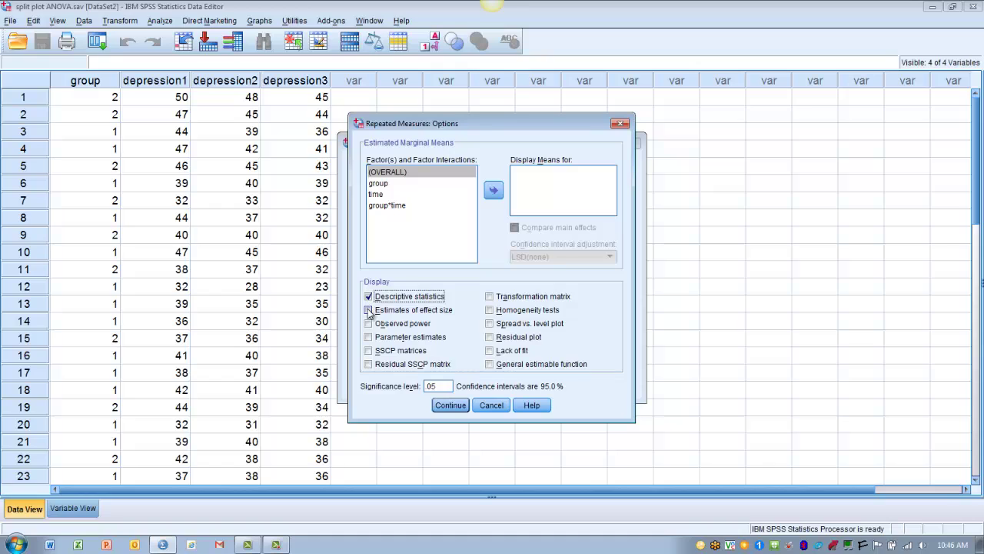
{"action": "left_click", "coordinate": [369, 310]}
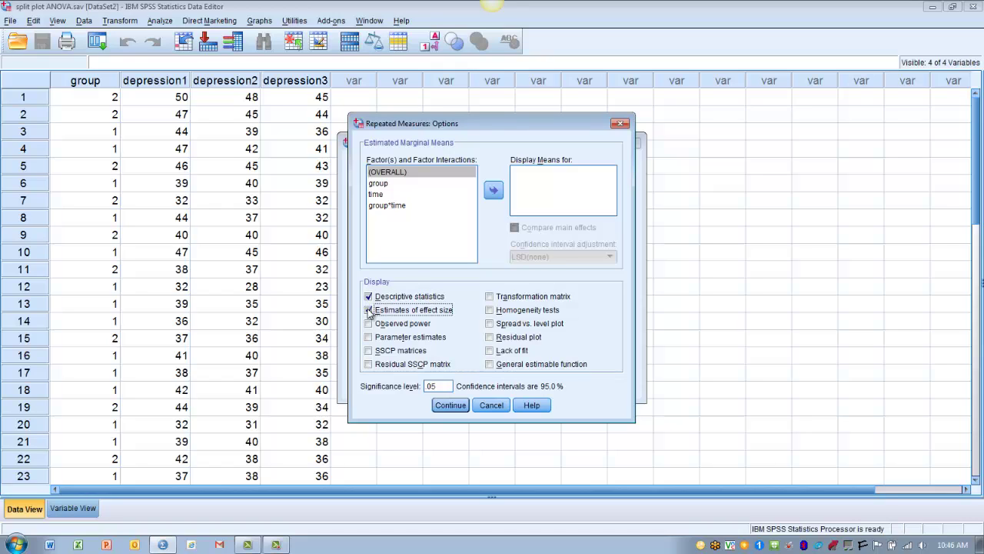
{"action": "left_click", "coordinate": [490, 311]}
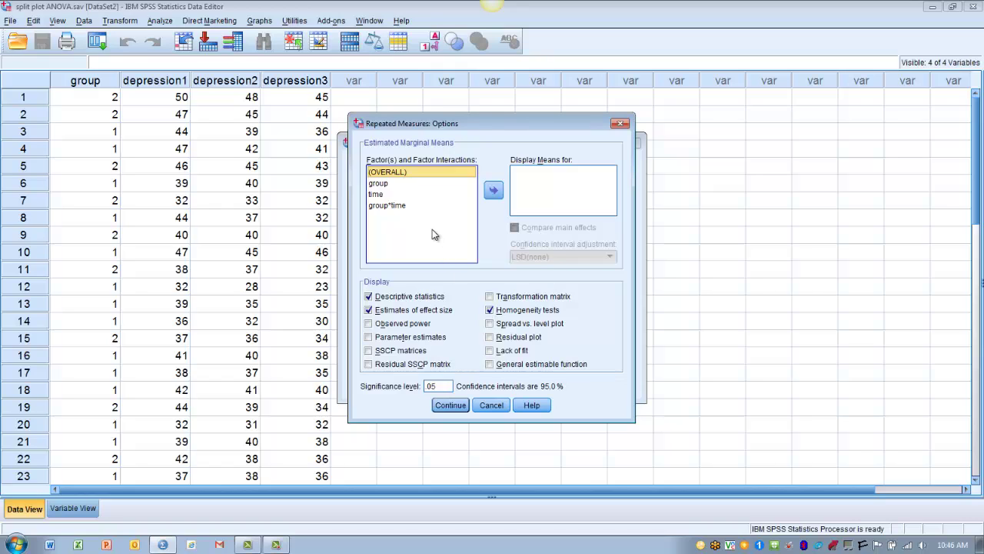
Display estimated marginal means for time, comparing main effects with a Bonferroni confidence interval adjustment, and accept the options
{"action": "left_click", "coordinate": [378, 197]}
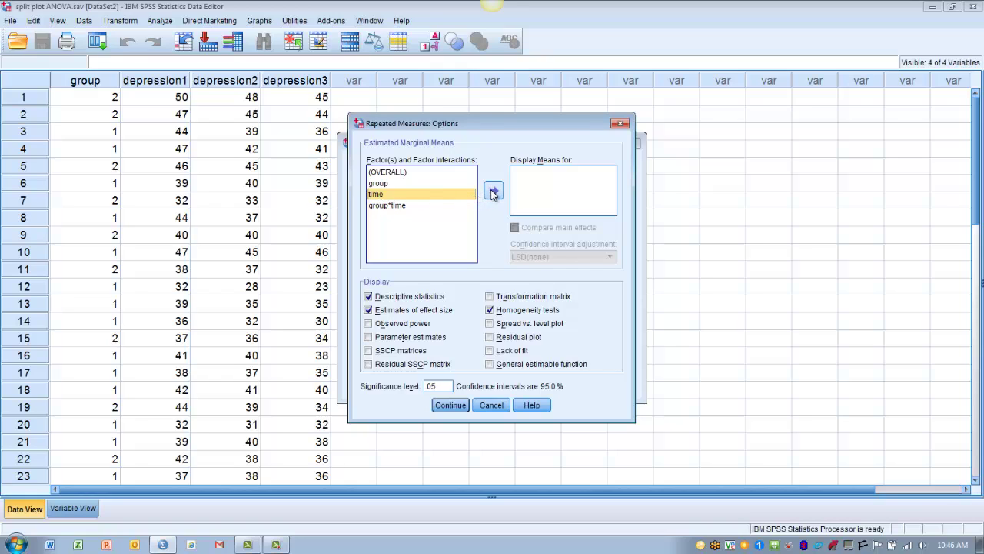
{"action": "left_click", "coordinate": [494, 191]}
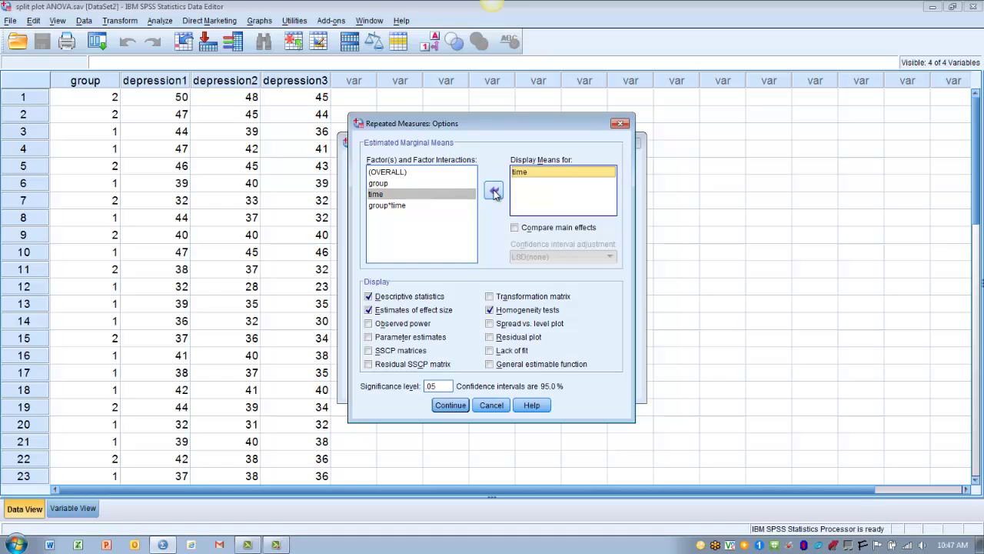
{"action": "left_click", "coordinate": [514, 228]}
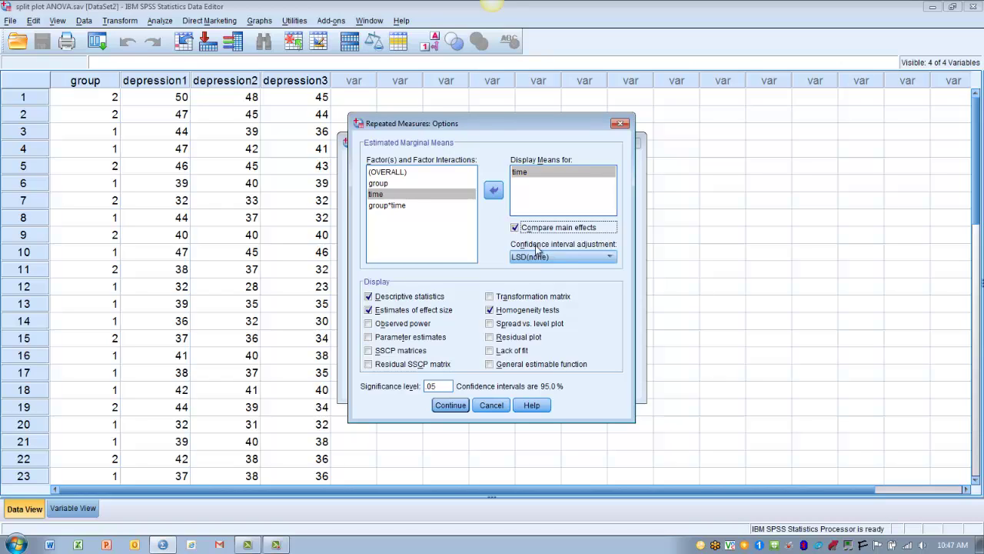
{"action": "left_click", "coordinate": [612, 258]}
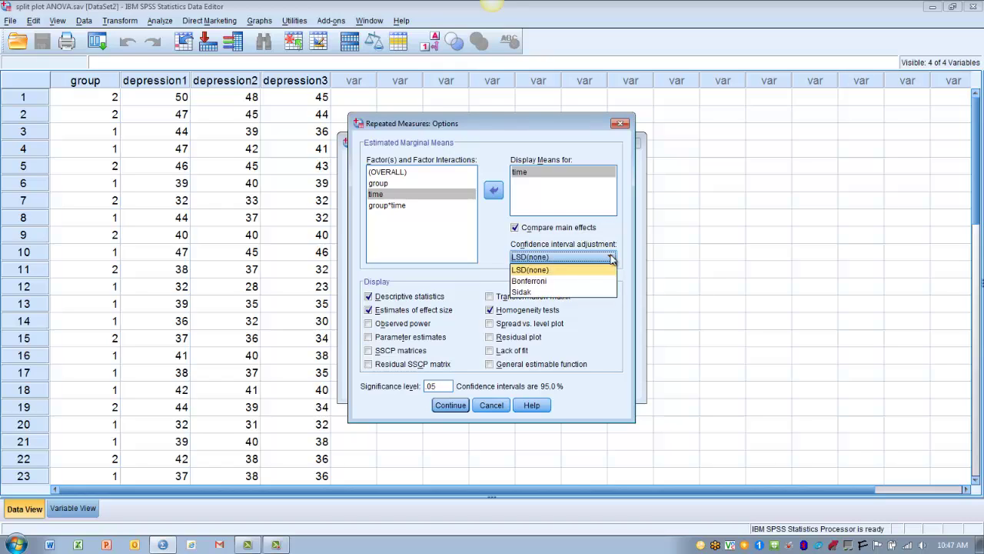
{"action": "left_click", "coordinate": [559, 281]}
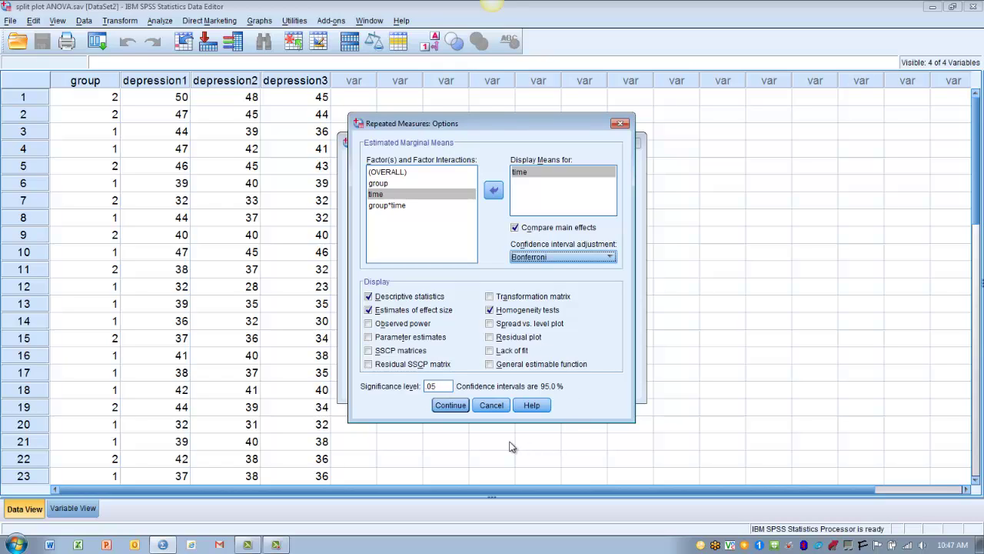
{"action": "left_click", "coordinate": [449, 406]}
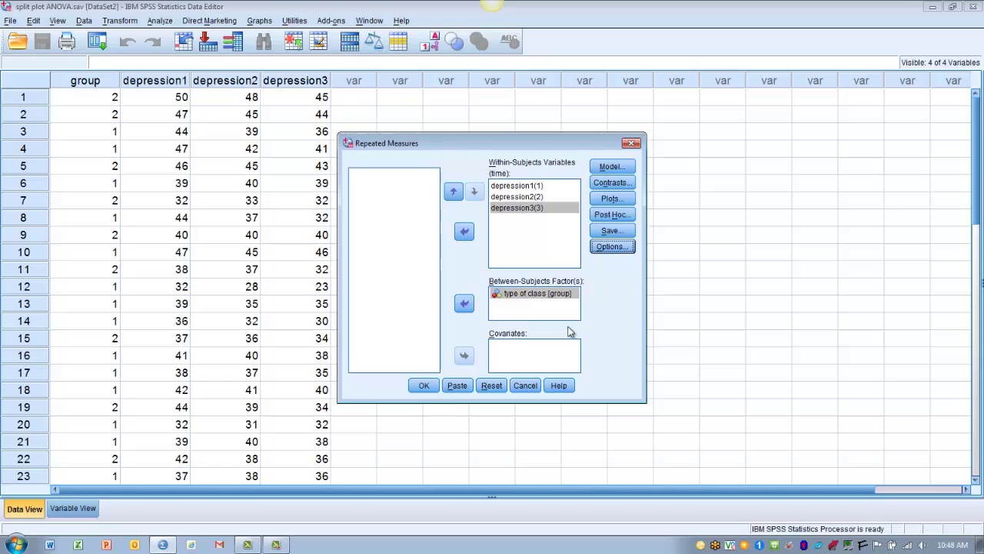
Add a time*group profile plot with time on the horizontal axis and group as separate lines, and run the analysis
{"action": "left_click", "coordinate": [609, 200]}
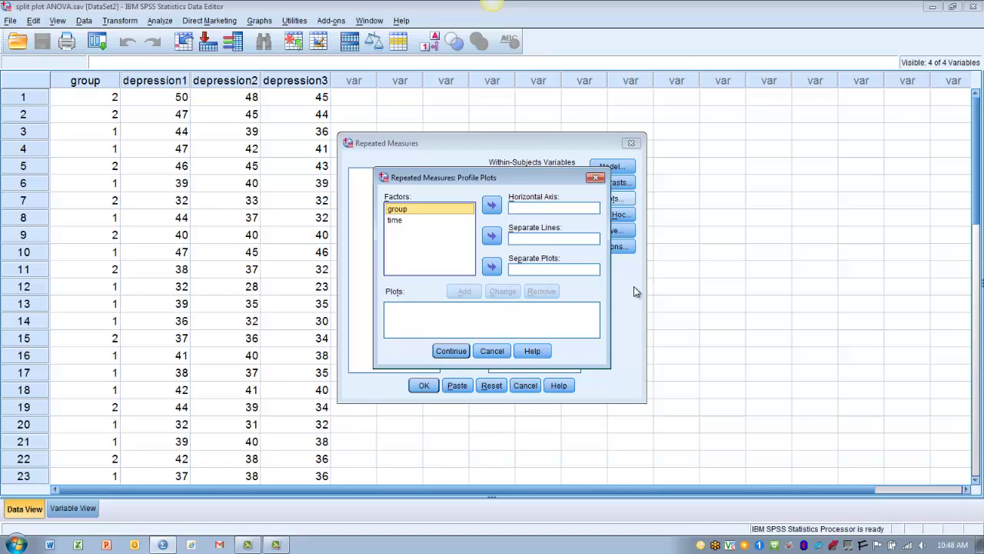
{"action": "left_click", "coordinate": [394, 221]}
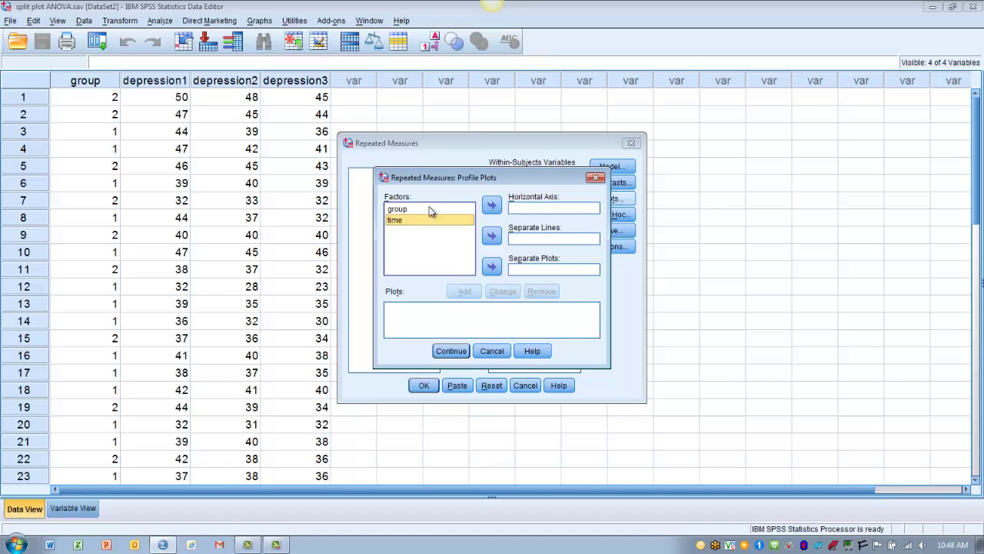
{"action": "left_click", "coordinate": [492, 205]}
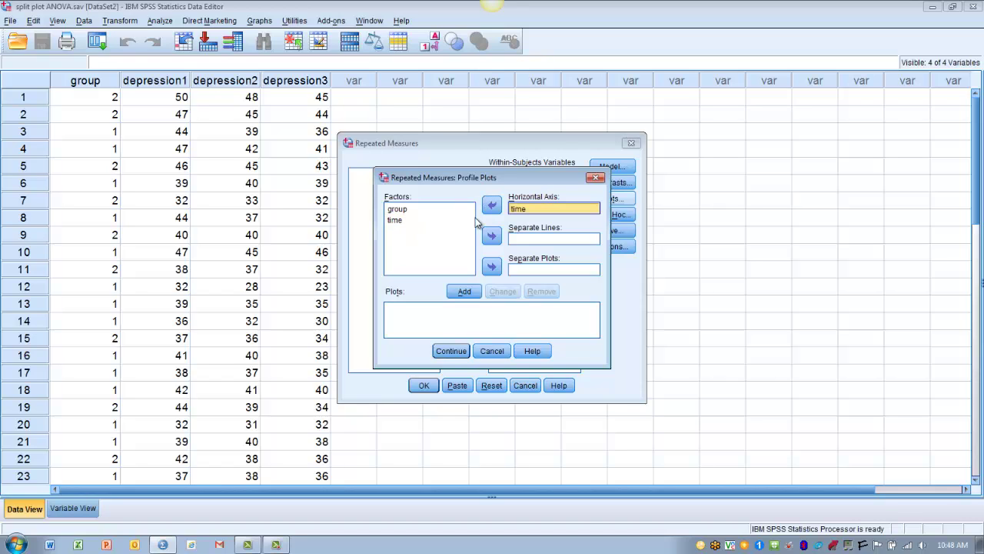
{"action": "left_click", "coordinate": [404, 213]}
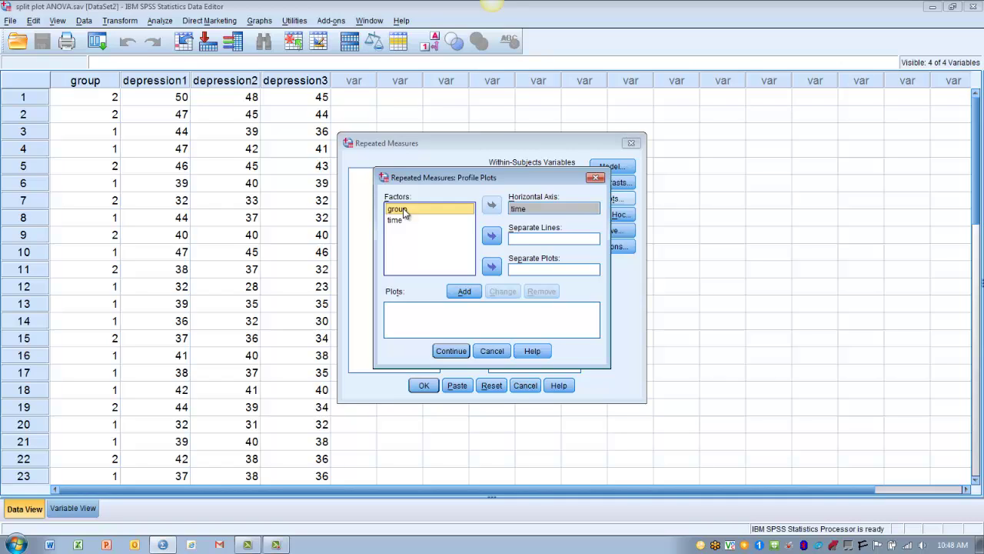
{"action": "left_click", "coordinate": [491, 238]}
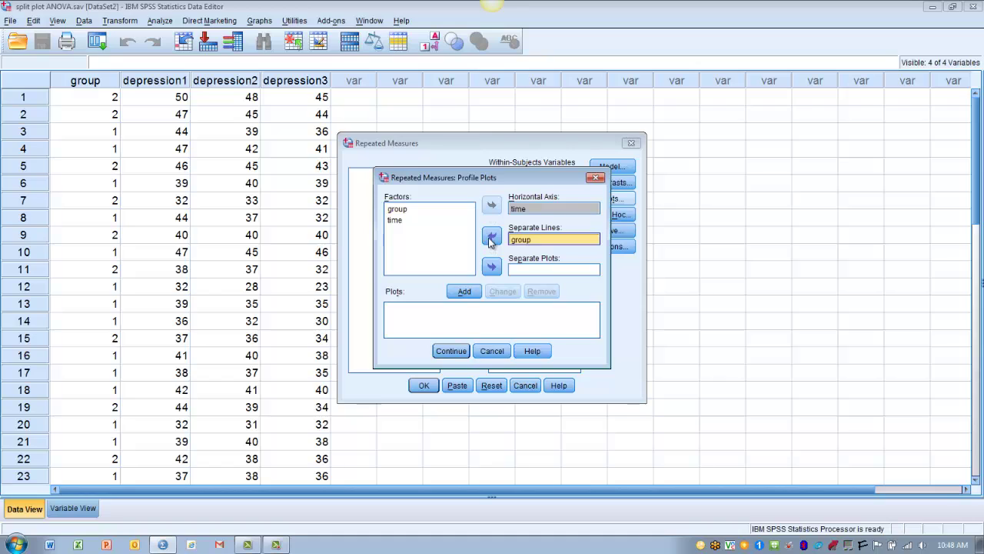
{"action": "left_click", "coordinate": [464, 292]}
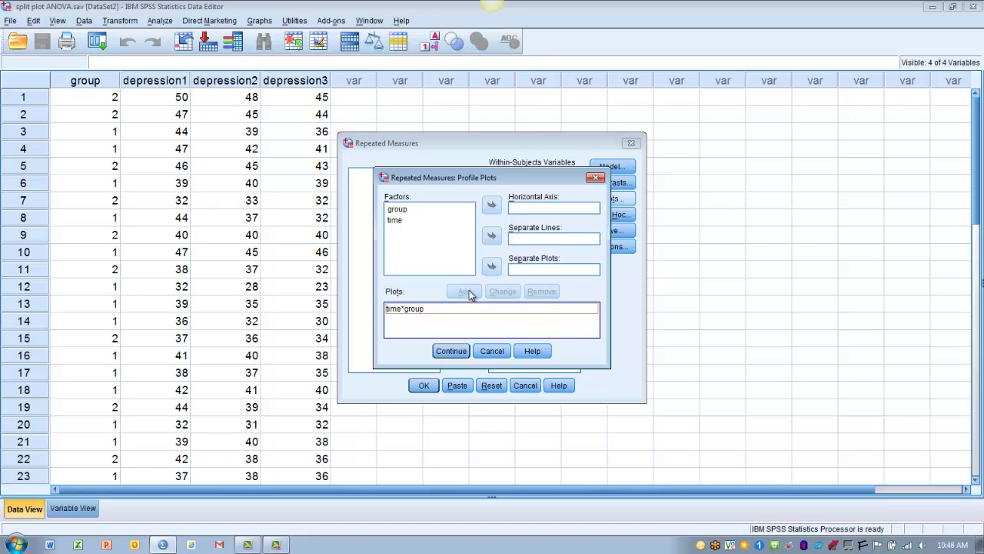
{"action": "left_click", "coordinate": [451, 351]}
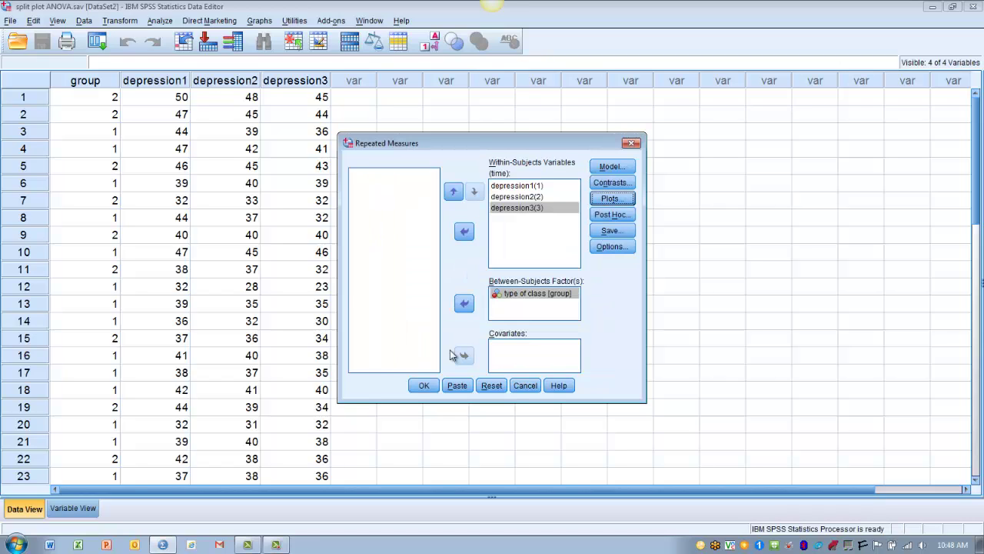
{"action": "left_click", "coordinate": [424, 386]}
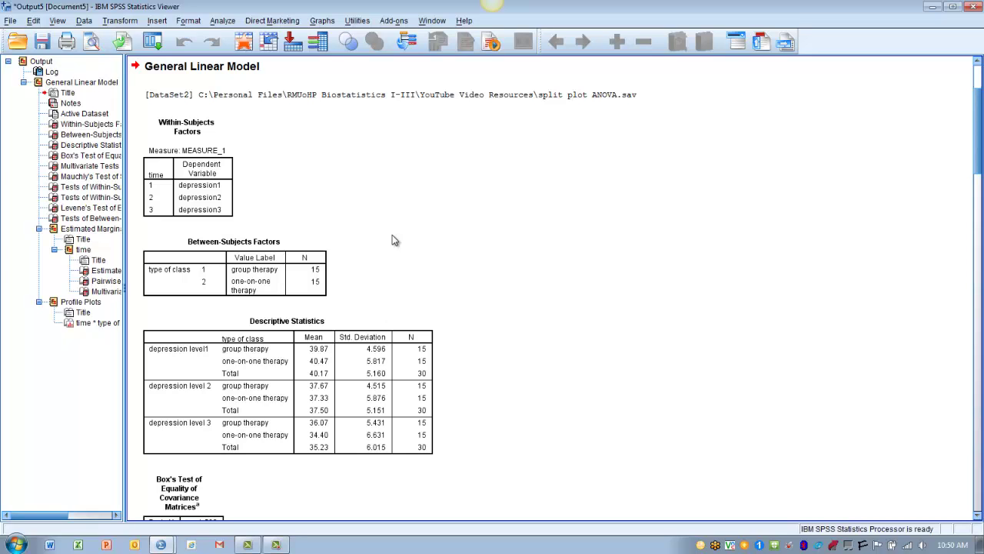
Examine the Descriptive Statistics table for the three depression levels by type of class
{"action": "left_click", "coordinate": [321, 369]}
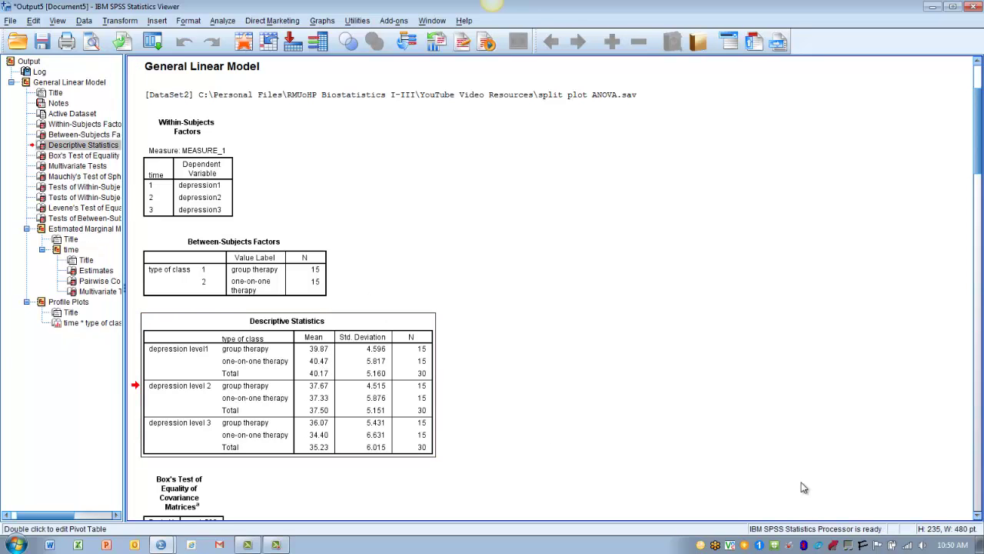
{"action": "left_click", "coordinate": [977, 516]}
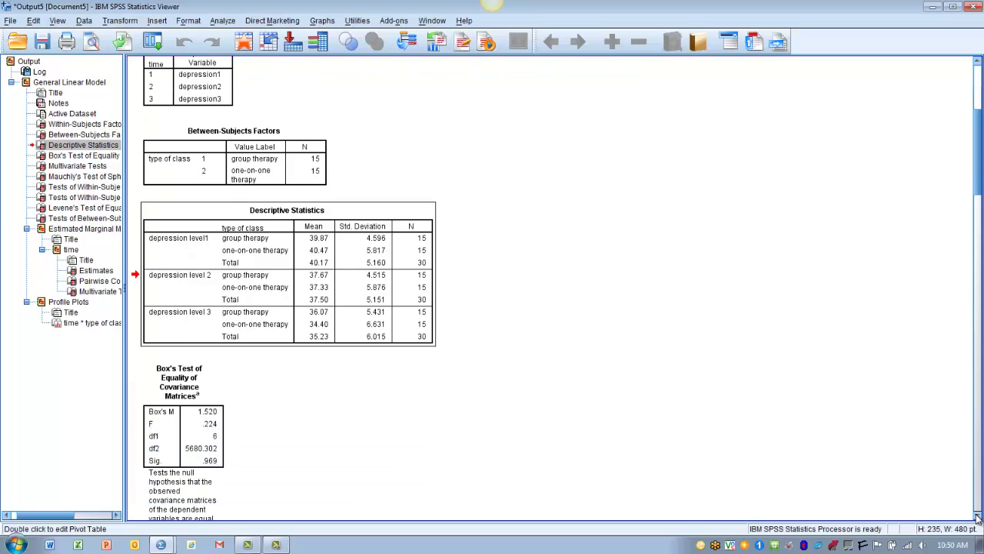
{"action": "left_click", "coordinate": [321, 261]}
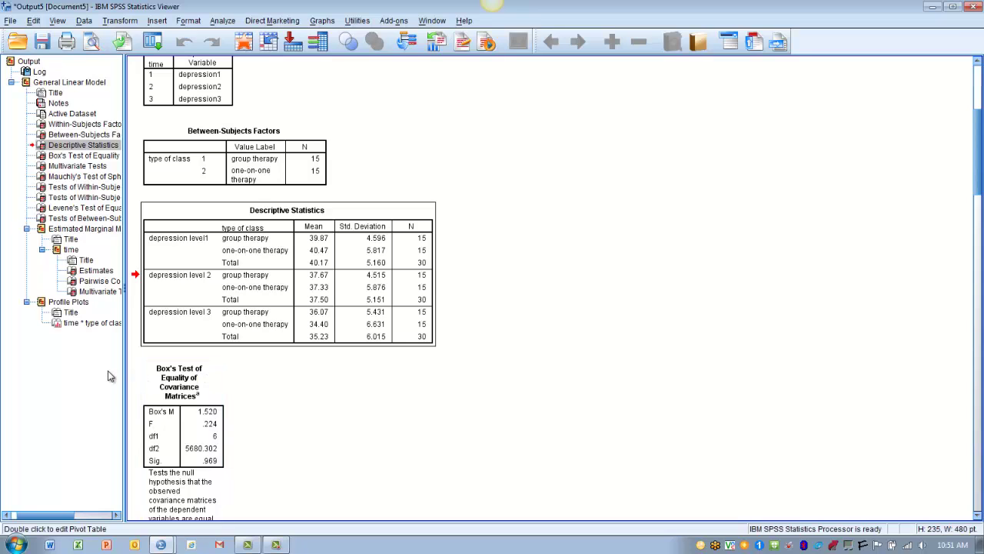
Examine Levene's test of error variances, Box's test of covariance matrices and the Multivariate Tests table in the output
{"action": "left_click", "coordinate": [83, 208]}
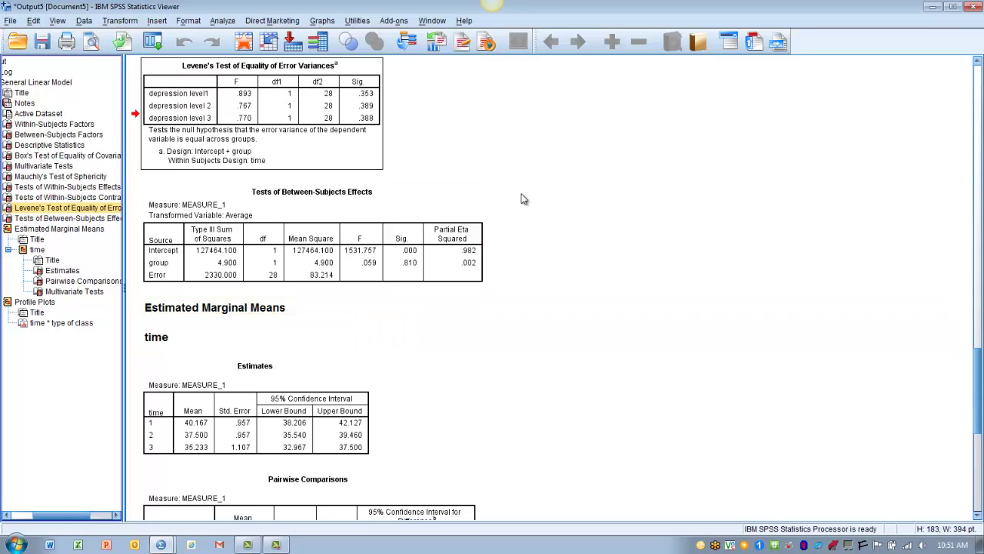
{"action": "left_click", "coordinate": [367, 119]}
{"action": "left_click", "coordinate": [93, 156]}
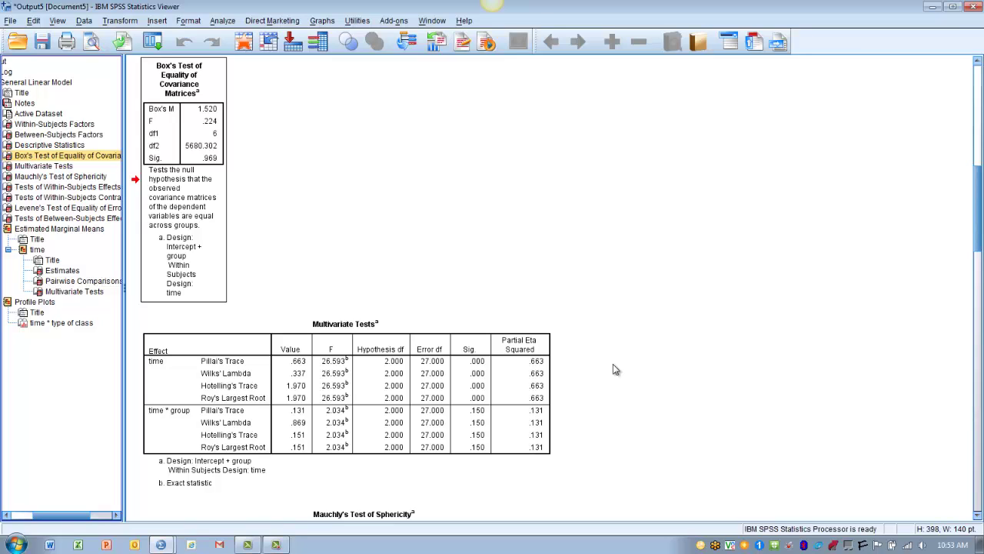
{"action": "left_click", "coordinate": [406, 394]}
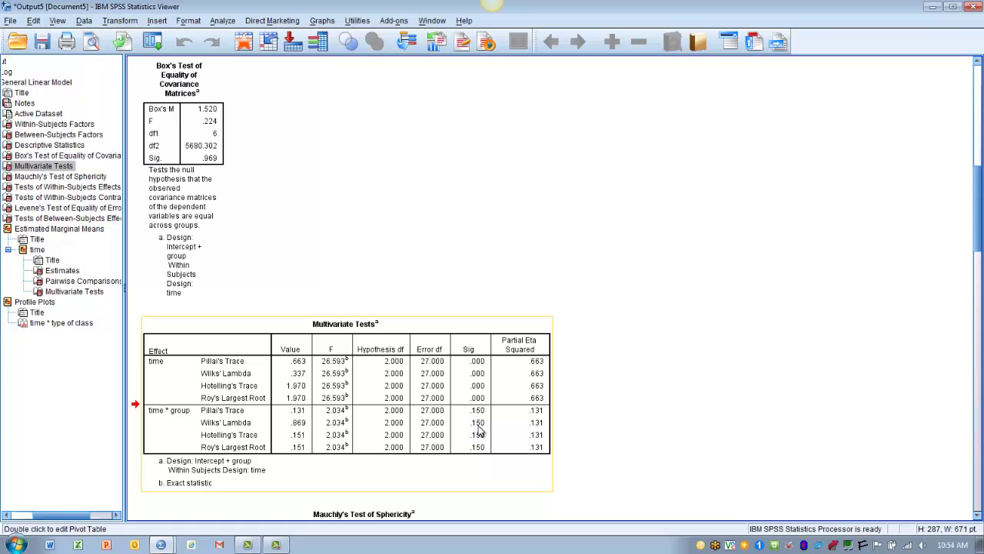
Examine significance and partial eta squared in the Multivariate Tests table, and the group effect in Tests of Between-Subjects Effects
{"action": "left_click", "coordinate": [482, 431]}
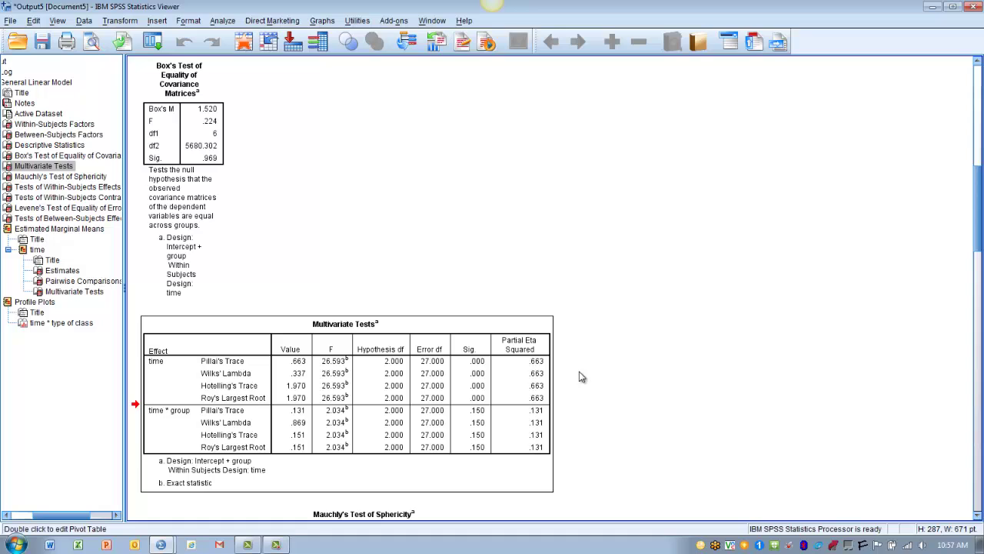
{"action": "left_click", "coordinate": [545, 390]}
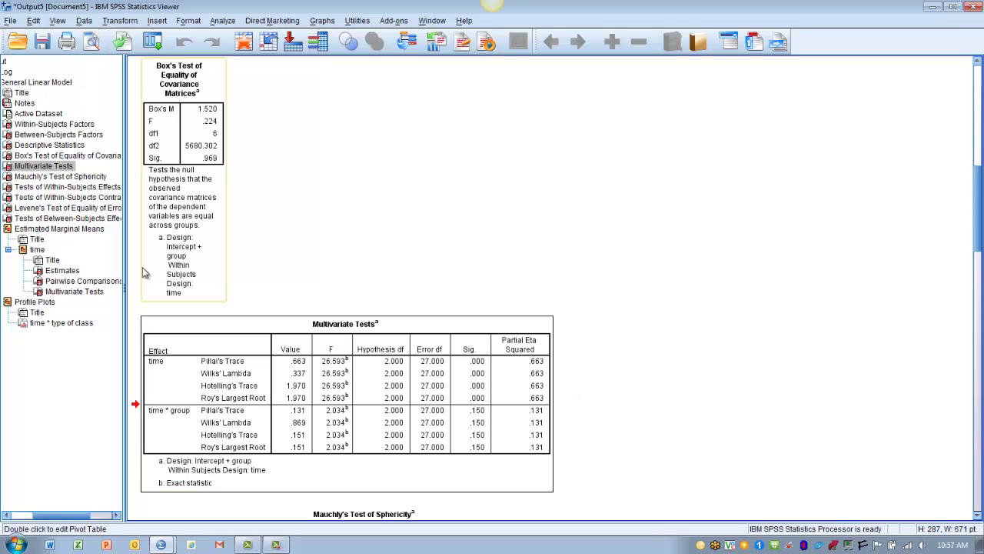
{"action": "left_click", "coordinate": [77, 219]}
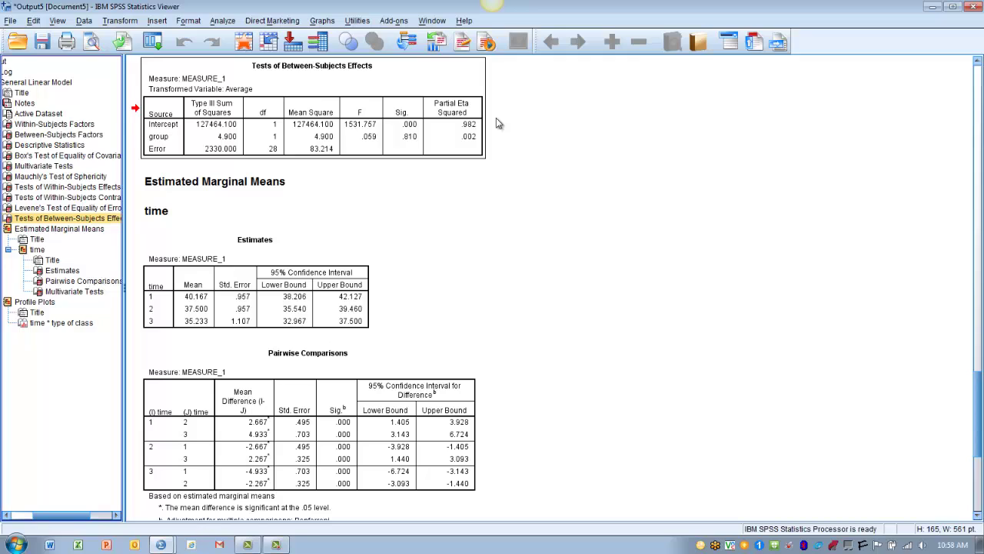
{"action": "left_click", "coordinate": [471, 137]}
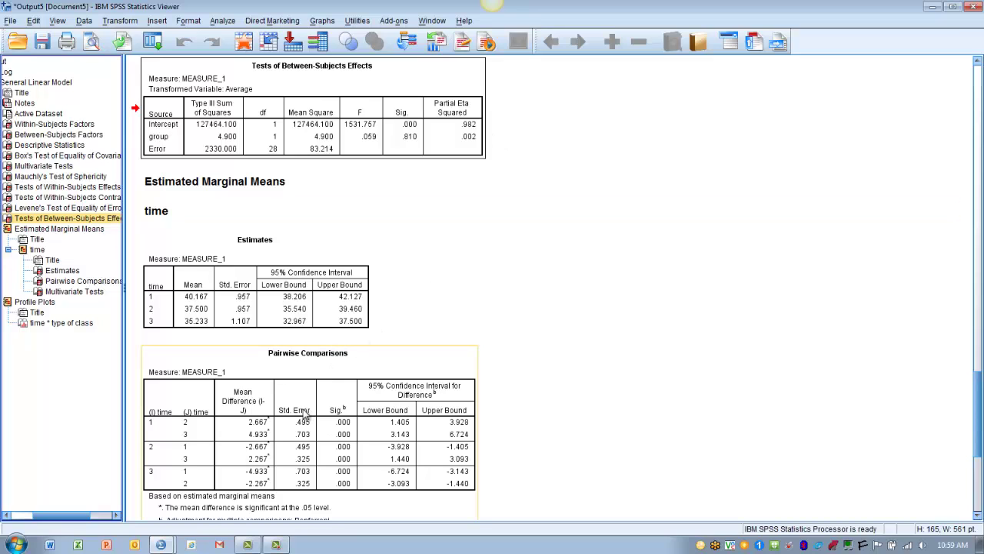
Examine the Pairwise Comparisons table for time and the profile plot of time by type of class
{"action": "left_click", "coordinate": [282, 394]}
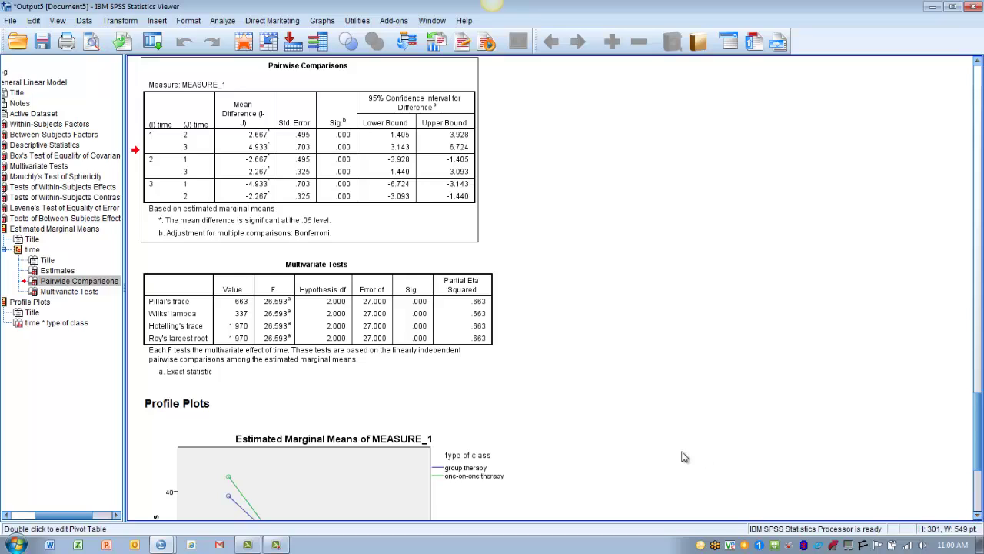
{"action": "left_click", "coordinate": [366, 485]}
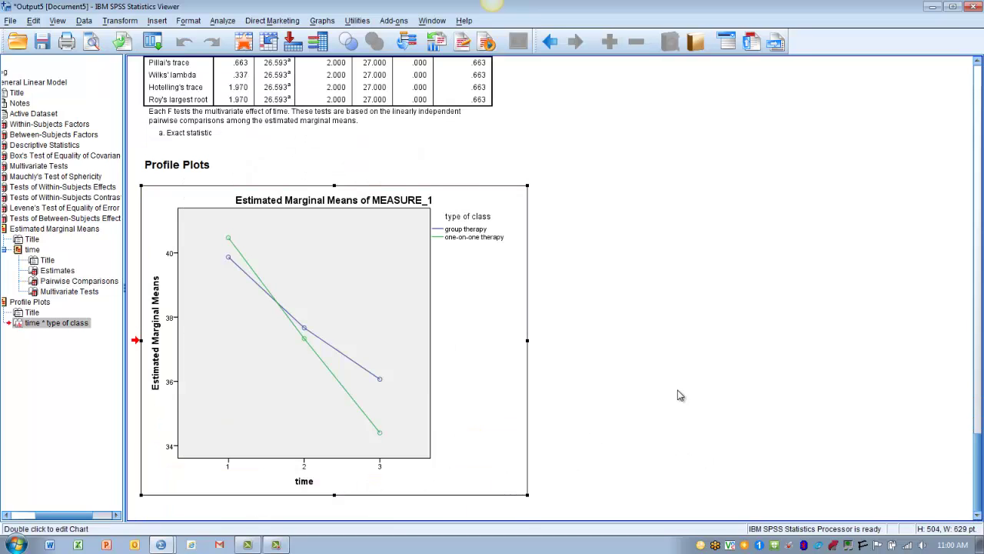